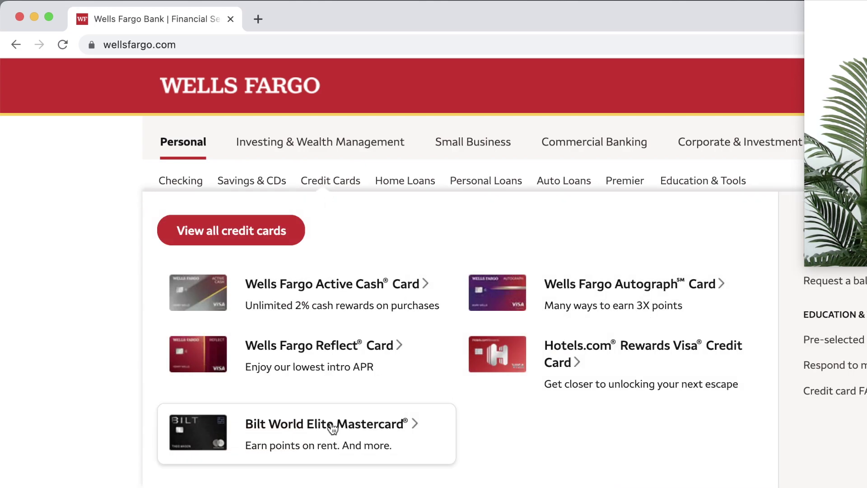
Step: Open the Bilt World Elite Mastercard page and look over the card's annual fee and points rates
{"action": "left_click", "coordinate": [332, 433]}
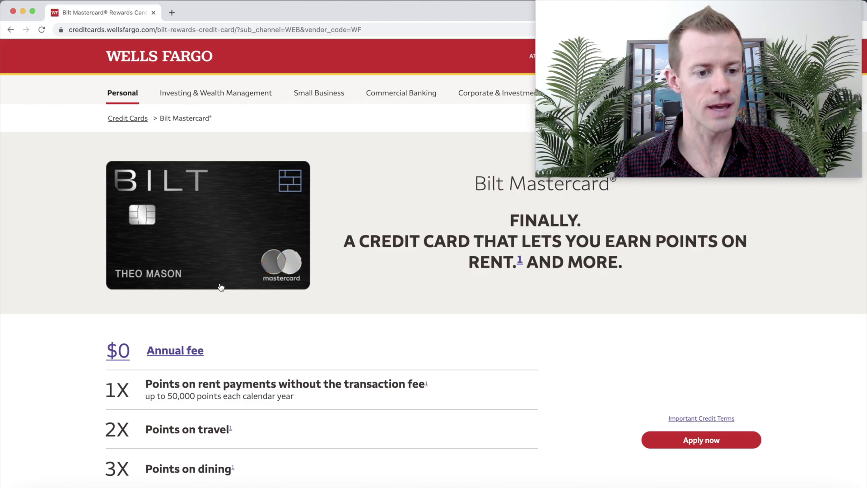
{"action": "scroll", "coordinate": [254, 315], "scroll_direction": "down", "scroll_amount": 3}
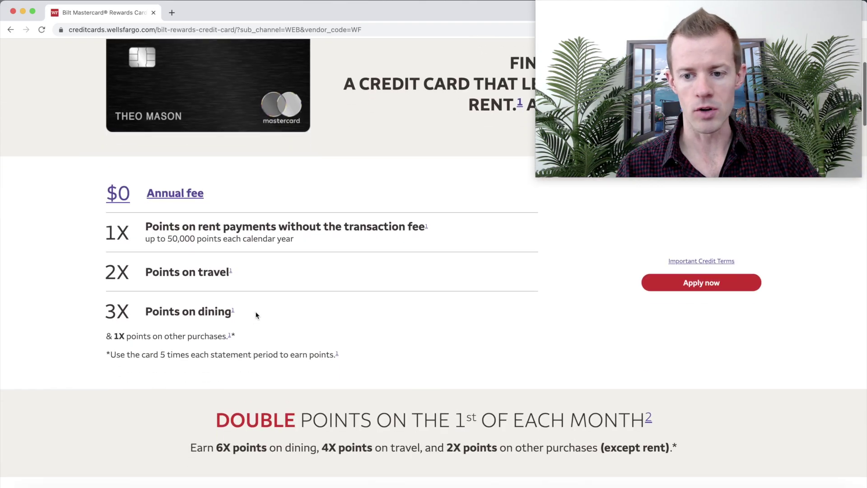
{"action": "scroll", "coordinate": [256, 315], "scroll_direction": "up", "scroll_amount": 5}
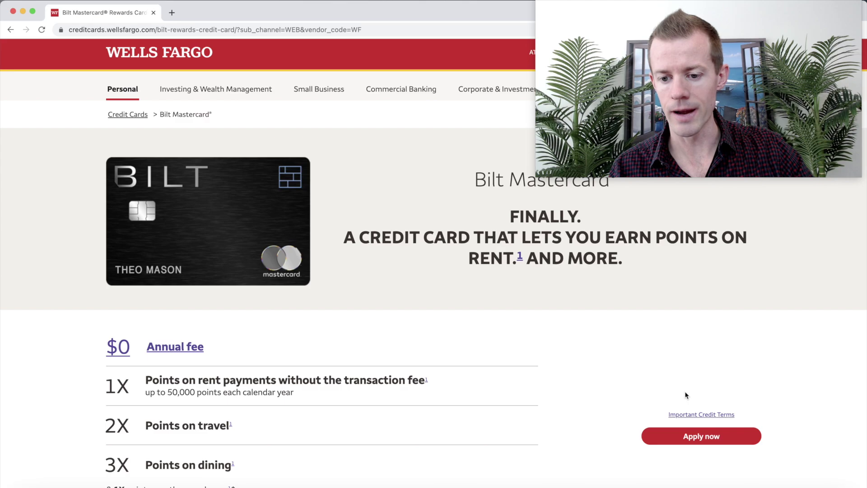
Step: Start the Bilt Mastercard application, highlight Biltrewards.com in the leaving-site notice, and continue to that site
{"action": "scroll", "coordinate": [688, 399], "scroll_direction": "up", "scroll_amount": 5, "text": "ctrl"}
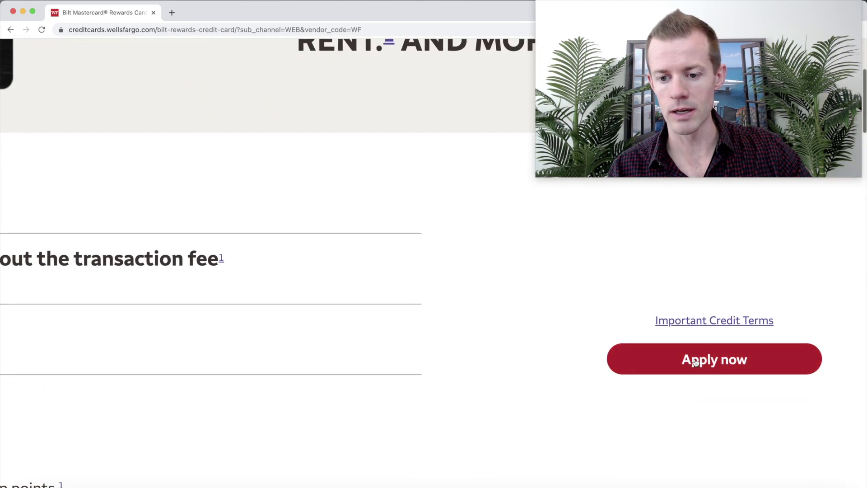
{"action": "left_click", "coordinate": [696, 362]}
{"action": "scroll", "coordinate": [491, 343], "scroll_direction": "down", "scroll_amount": 3}
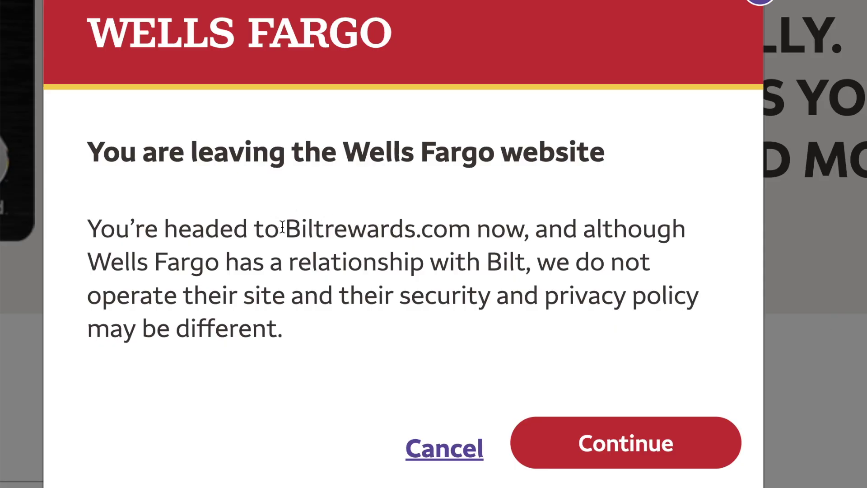
{"action": "left_click_drag", "start_coordinate": [284, 228], "coordinate": [535, 228]}
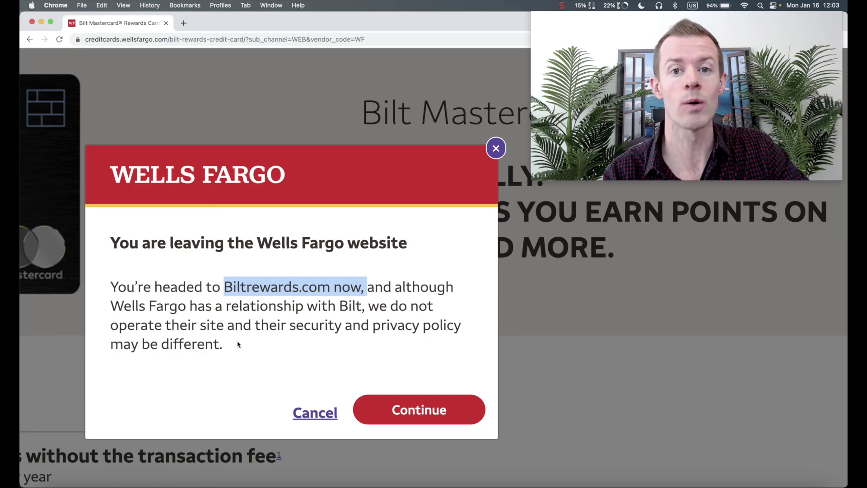
{"action": "left_click", "coordinate": [407, 412]}
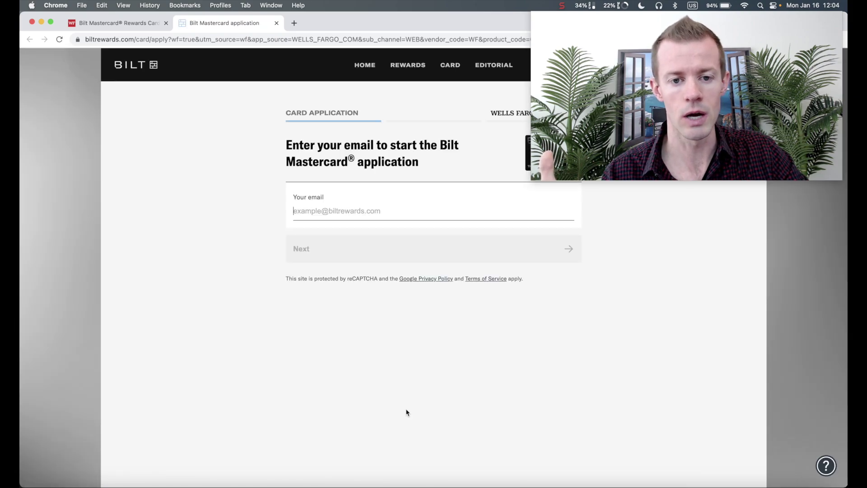
Step: Enlarge the application page and enter the applicant's email to start the Bilt Mastercard application
{"action": "left_click_drag", "start_coordinate": [615, 118], "coordinate": [636, 417]}
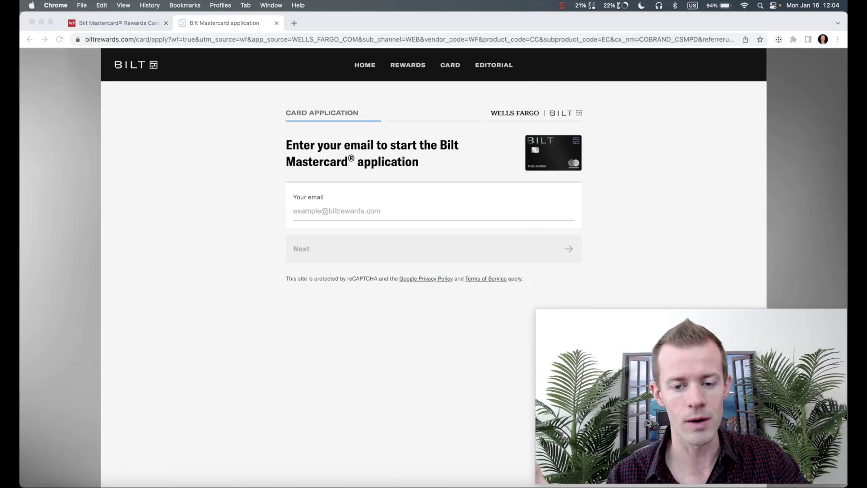
{"action": "left_click", "coordinate": [359, 430]}
{"action": "key", "text": "super+plus"}
{"action": "key", "text": "super+plus"}
{"action": "key", "text": "super+plus"}
{"action": "key", "text": "super+plus"}
{"action": "key", "text": "super+plus"}
{"action": "left_click", "coordinate": [355, 359]}
{"action": "scroll", "coordinate": [355, 359], "scroll_direction": "down", "scroll_amount": 3}
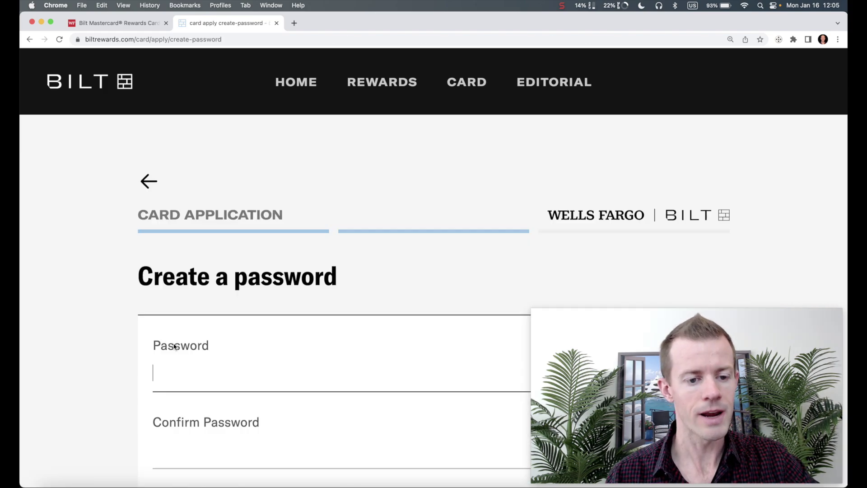
Step: Create the account password according to the listed character and length requirements
{"action": "left_click", "coordinate": [174, 347]}
{"action": "scroll", "coordinate": [174, 343], "scroll_direction": "down", "scroll_amount": 4}
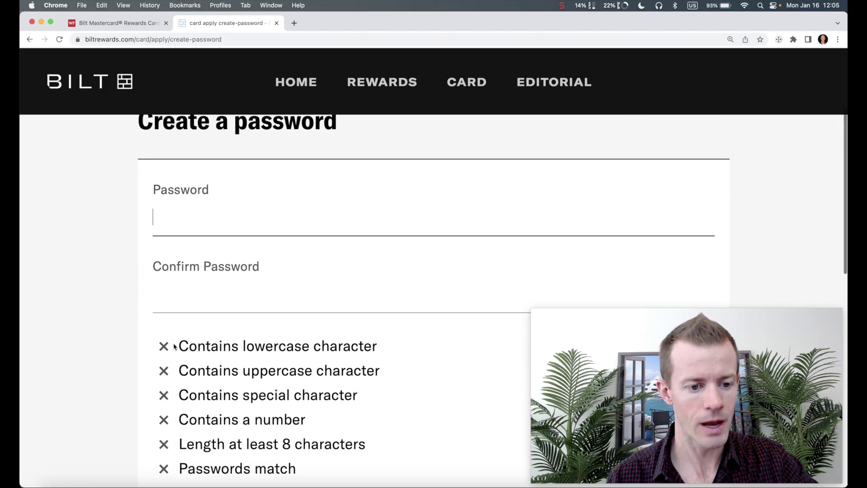
{"action": "left_click", "coordinate": [207, 221]}
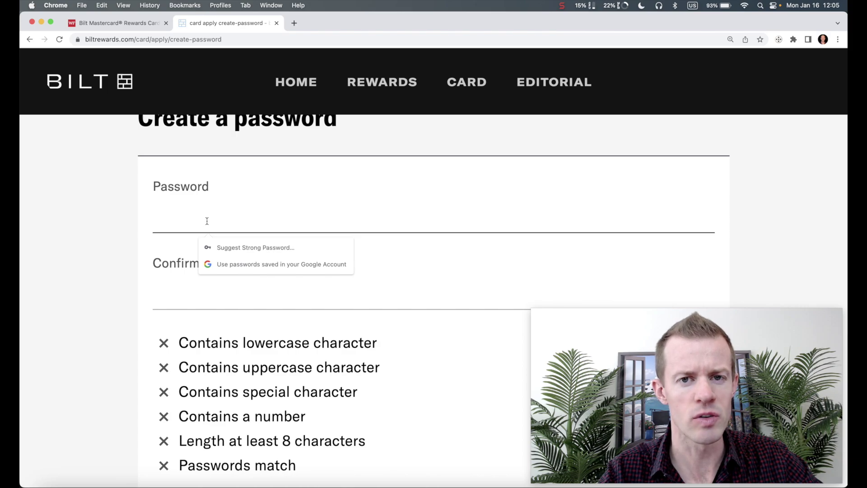
{"action": "scroll", "coordinate": [207, 221], "scroll_direction": "down", "scroll_amount": 5}
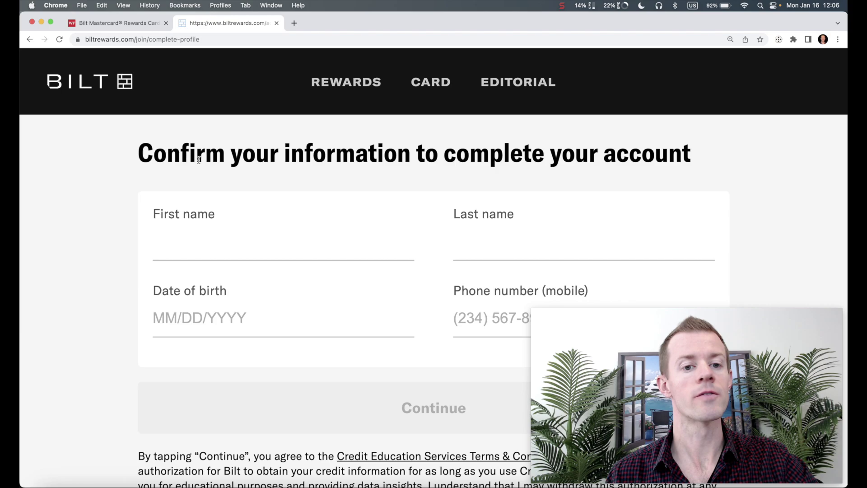
Step: Review the name, date of birth and mobile phone fields required to complete the account
{"action": "triple_click", "coordinate": [198, 159]}
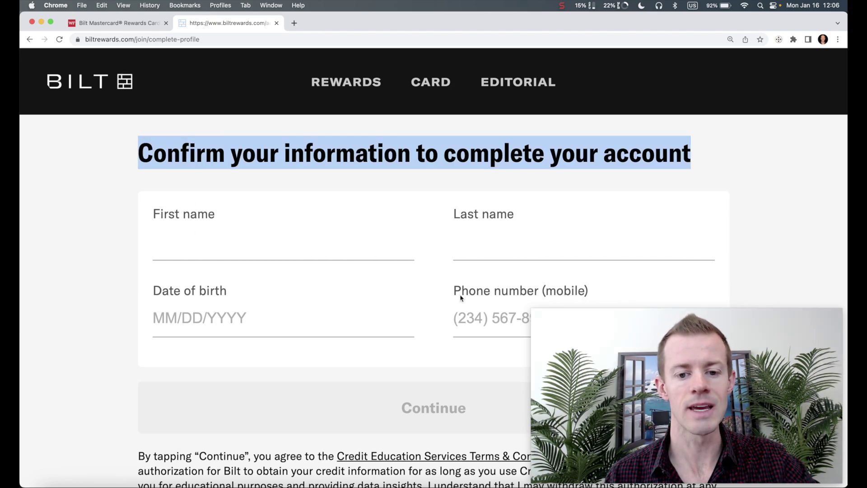
{"action": "scroll", "coordinate": [468, 298], "scroll_direction": "down", "scroll_amount": 2}
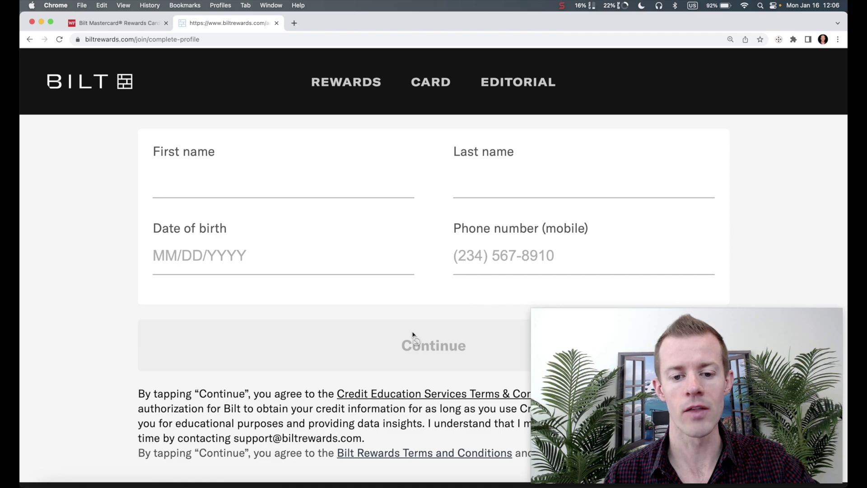
{"action": "scroll", "coordinate": [412, 335], "scroll_direction": "up", "scroll_amount": 1}
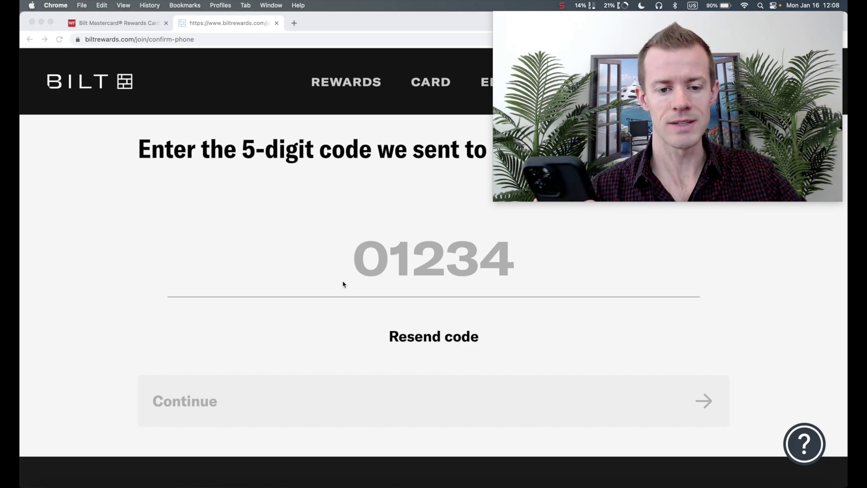
Step: Enter the 5-digit verification code sent to the phone and continue
{"action": "left_click", "coordinate": [373, 267]}
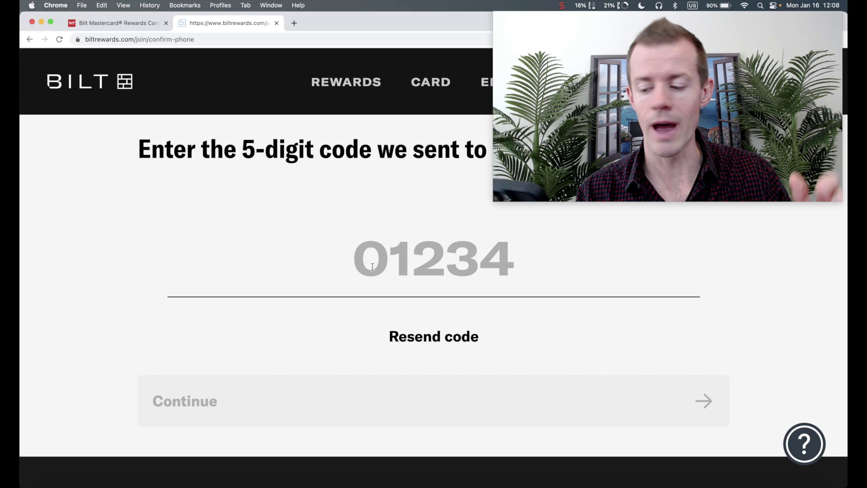
{"action": "left_click", "coordinate": [338, 406]}
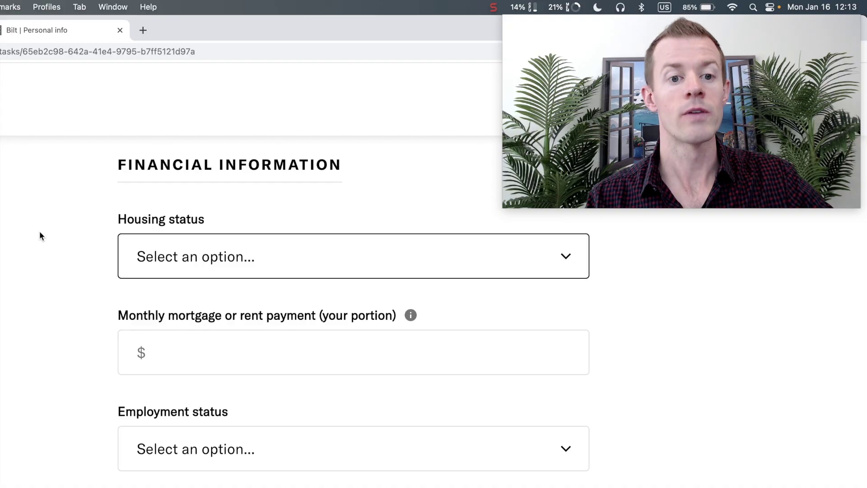
Step: Check the Housing status options and read the help note on the monthly mortgage or rent payment
{"action": "left_click", "coordinate": [145, 254]}
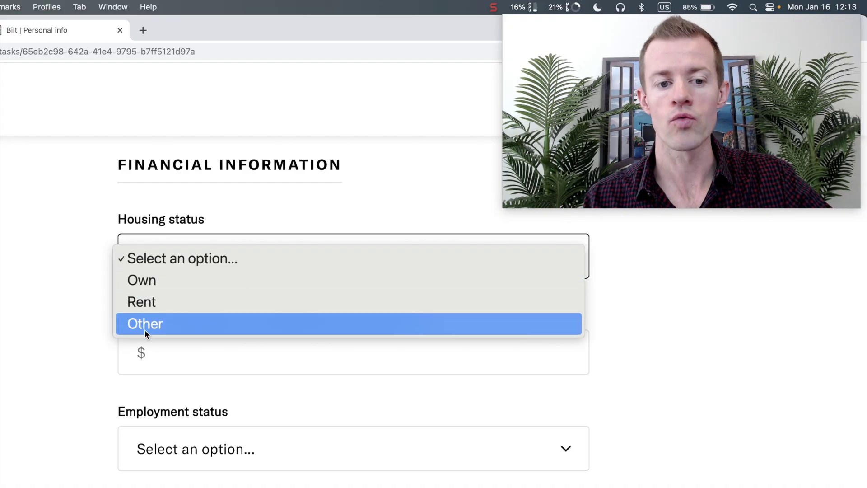
{"action": "left_click", "coordinate": [84, 317]}
{"action": "left_click", "coordinate": [172, 359]}
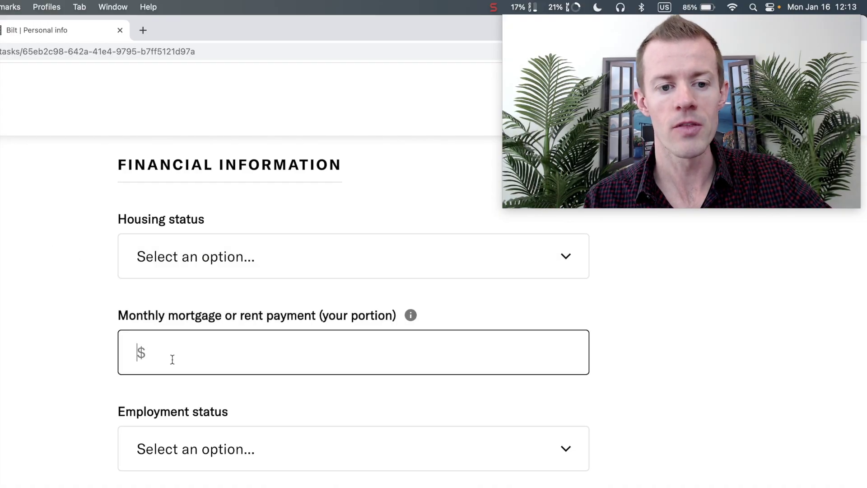
{"action": "left_click", "coordinate": [411, 316]}
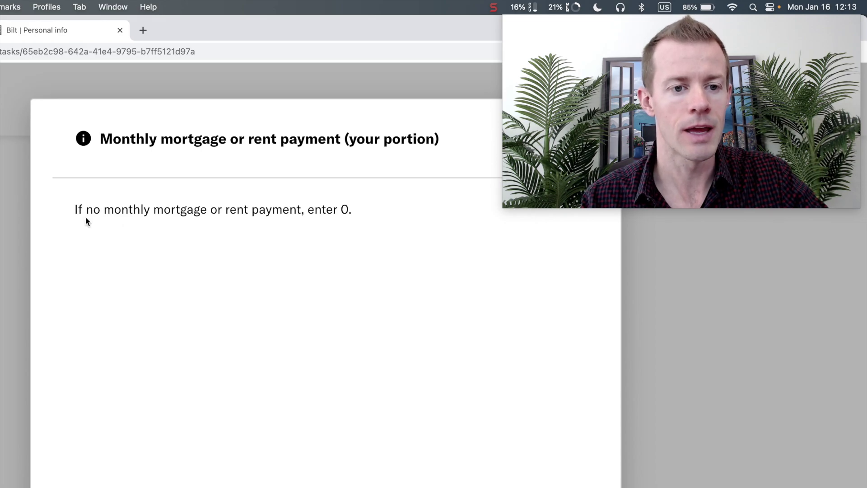
{"action": "left_click_drag", "start_coordinate": [74, 211], "coordinate": [374, 219]}
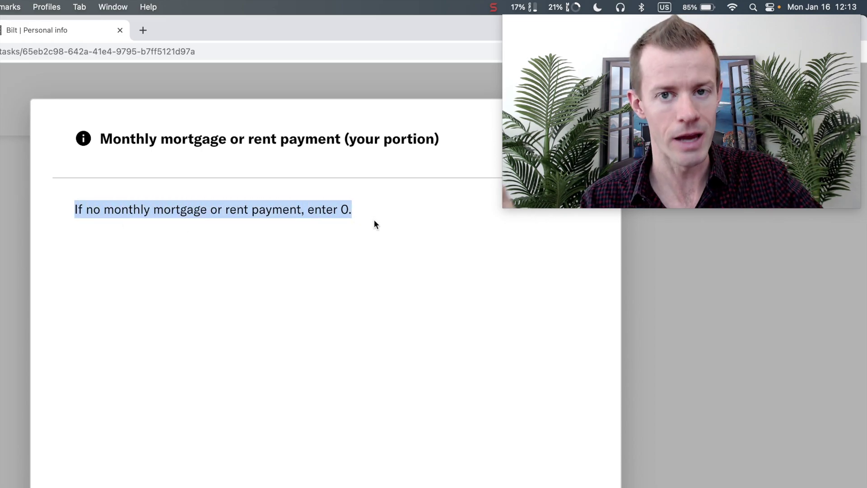
{"action": "left_click", "coordinate": [691, 287]}
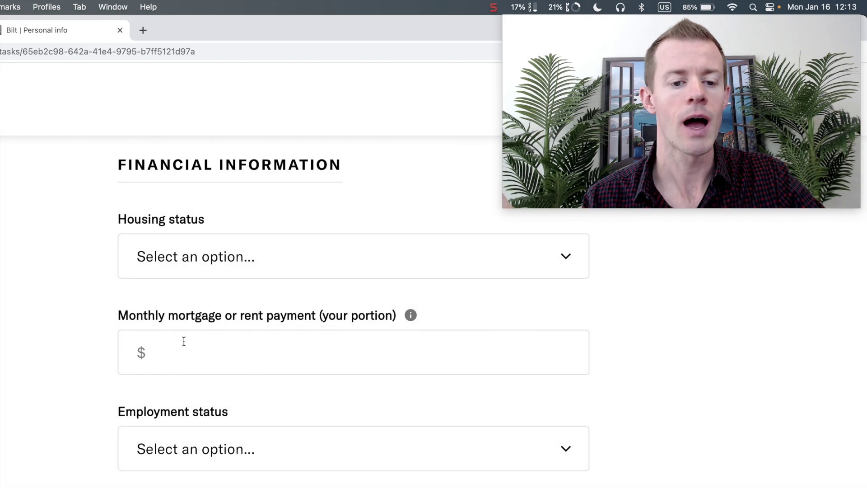
Step: View the available Employment status options without choosing one
{"action": "scroll", "coordinate": [184, 341], "scroll_direction": "down", "scroll_amount": 3}
{"action": "scroll", "coordinate": [184, 341], "scroll_direction": "down", "scroll_amount": 3}
{"action": "left_click", "coordinate": [188, 264]}
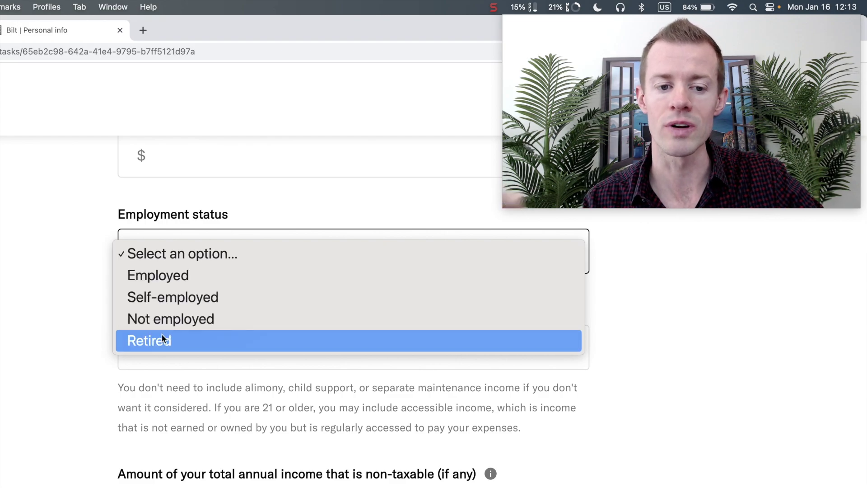
{"action": "left_click", "coordinate": [15, 308]}
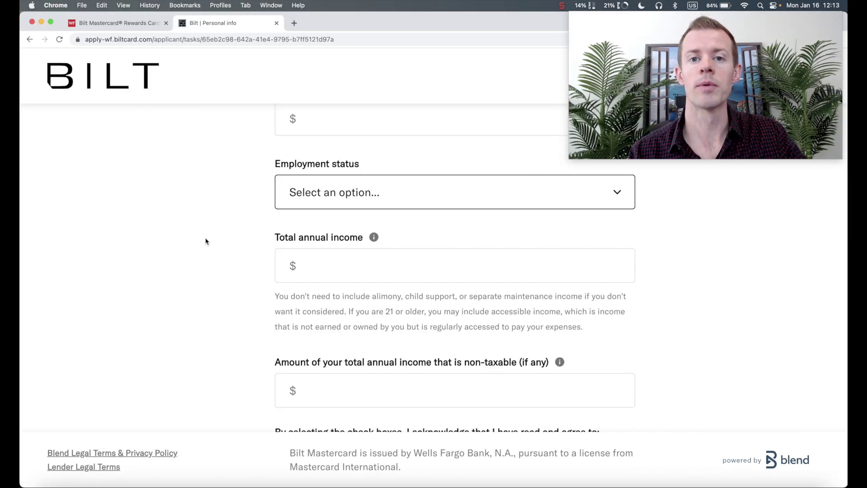
Step: Enlarge and highlight the note under Total annual income about alimony, child support and accessible income
{"action": "left_click", "coordinate": [522, 304]}
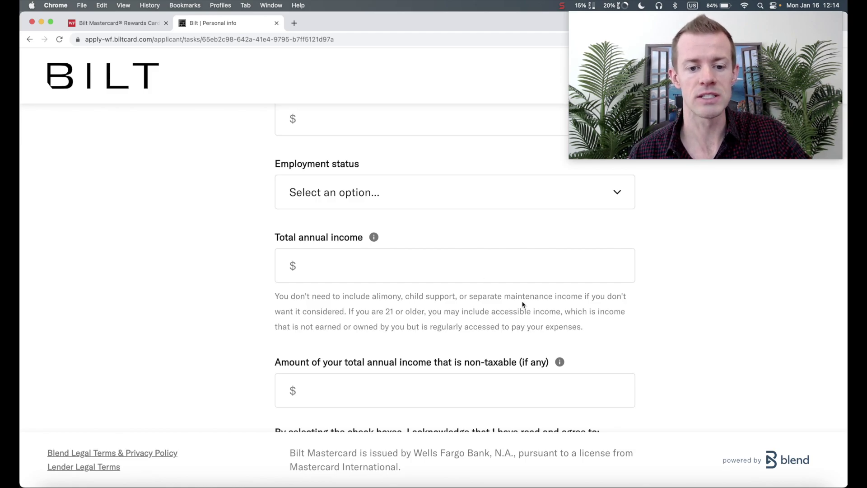
{"action": "scroll", "coordinate": [522, 304], "scroll_direction": "up", "scroll_amount": 5}
{"action": "scroll", "coordinate": [154, 223], "scroll_direction": "left", "scroll_amount": 2}
{"action": "left_click_drag", "start_coordinate": [87, 291], "coordinate": [676, 338]}
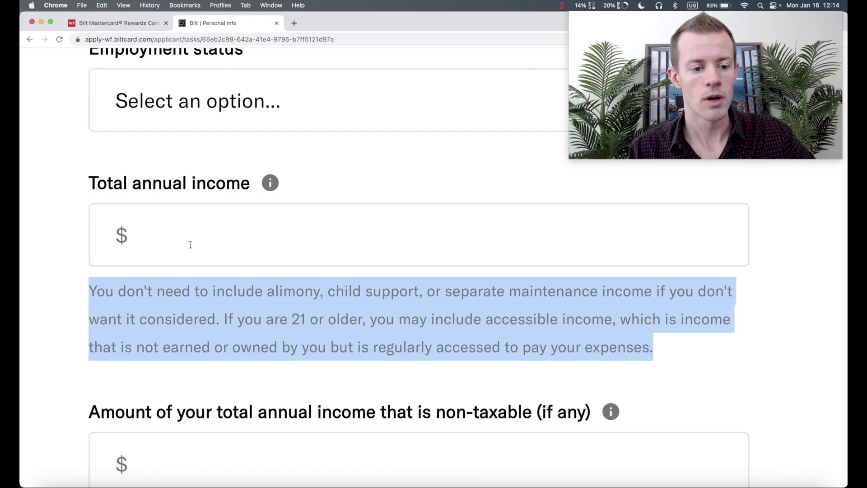
Step: Read the help information for the non-taxable part of the total annual income, and close it
{"action": "scroll", "coordinate": [190, 244], "scroll_direction": "down", "scroll_amount": 5}
{"action": "scroll", "coordinate": [190, 245], "scroll_direction": "down", "scroll_amount": 2}
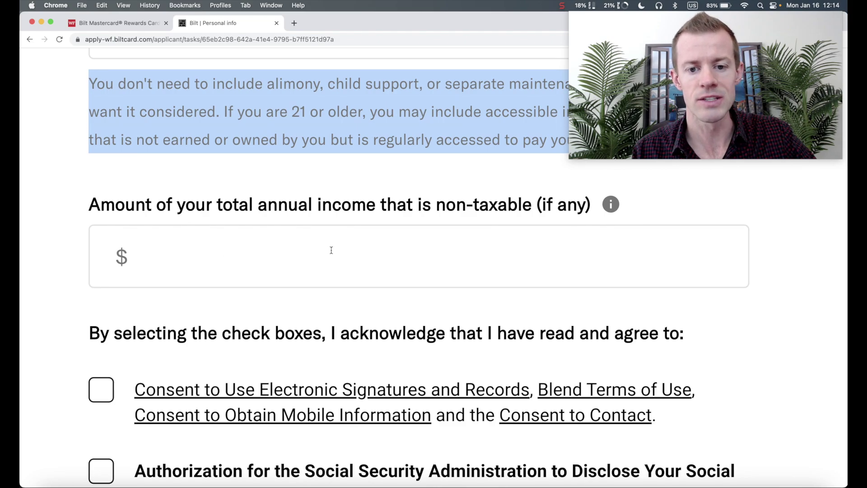
{"action": "left_click", "coordinate": [610, 206]}
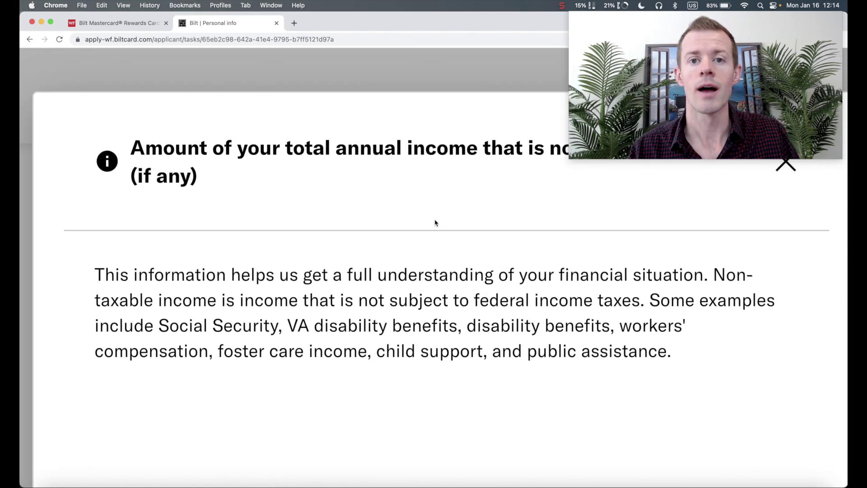
{"action": "left_click", "coordinate": [787, 167]}
Step: Review the electronic signature consents, the Social Security Administration authorization and the privacy notices at the end of the form
{"action": "scroll", "coordinate": [609, 321], "scroll_direction": "down", "scroll_amount": 5}
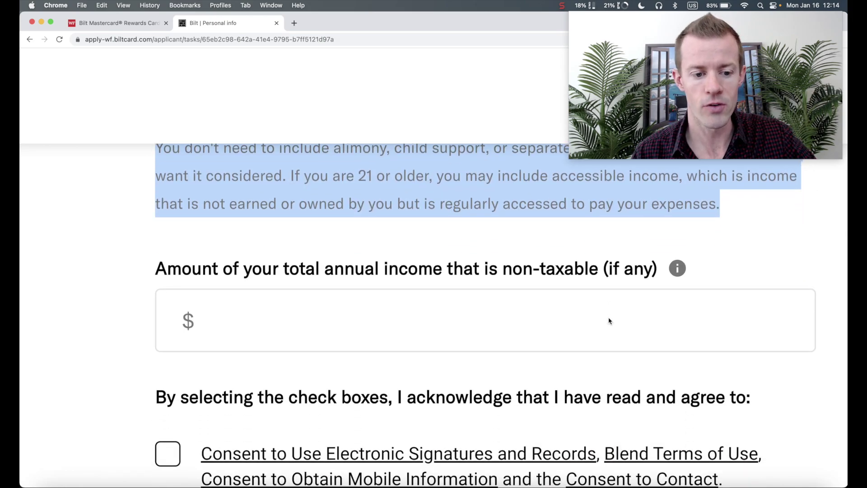
{"action": "scroll", "coordinate": [609, 319], "scroll_direction": "down", "scroll_amount": 3}
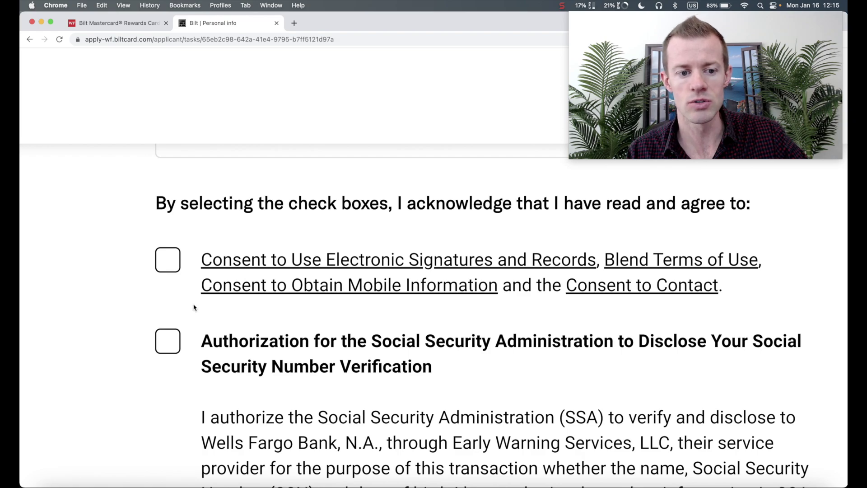
{"action": "scroll", "coordinate": [465, 304], "scroll_direction": "down", "scroll_amount": 2}
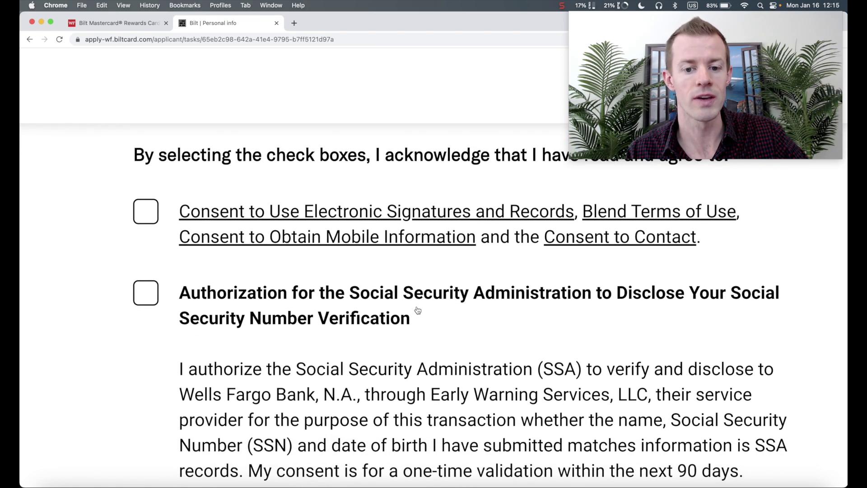
{"action": "scroll", "coordinate": [544, 313], "scroll_direction": "down", "scroll_amount": 3}
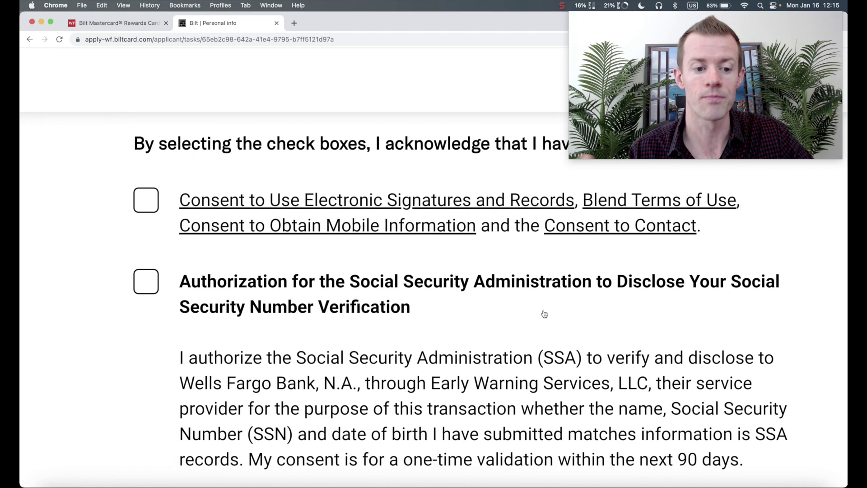
{"action": "scroll", "coordinate": [544, 313], "scroll_direction": "down", "scroll_amount": 5}
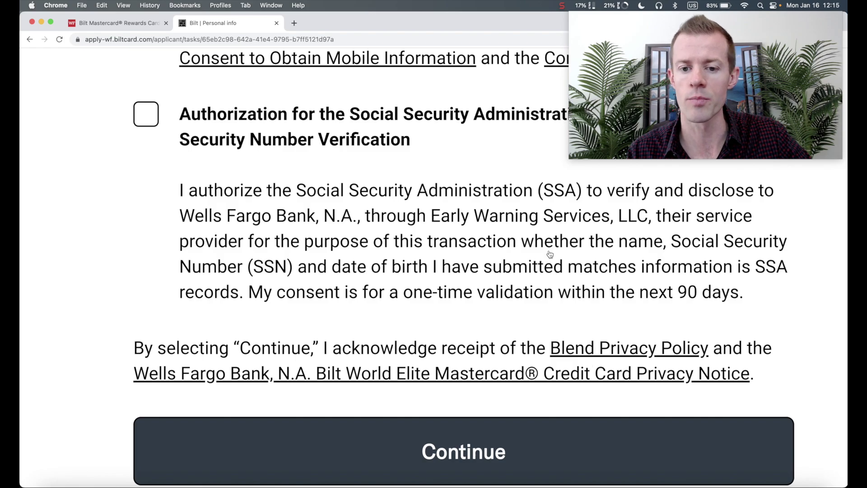
{"action": "scroll", "coordinate": [475, 299], "scroll_direction": "up", "scroll_amount": 2}
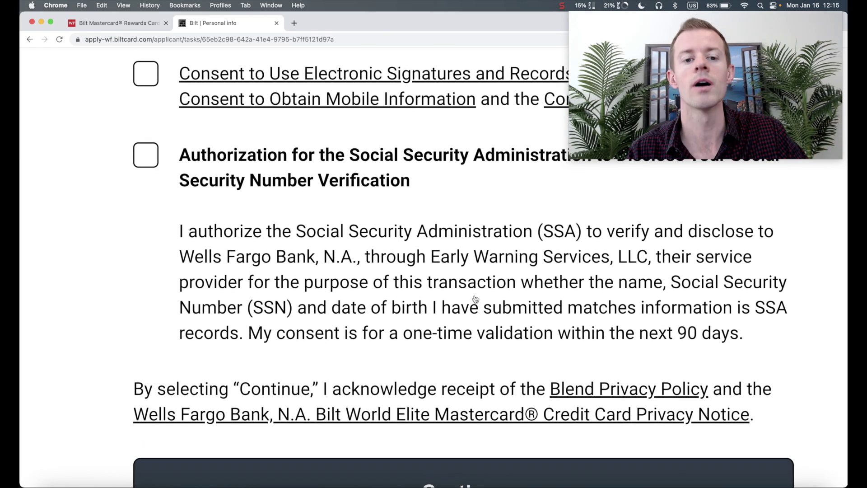
{"action": "scroll", "coordinate": [476, 298], "scroll_direction": "down", "scroll_amount": 2}
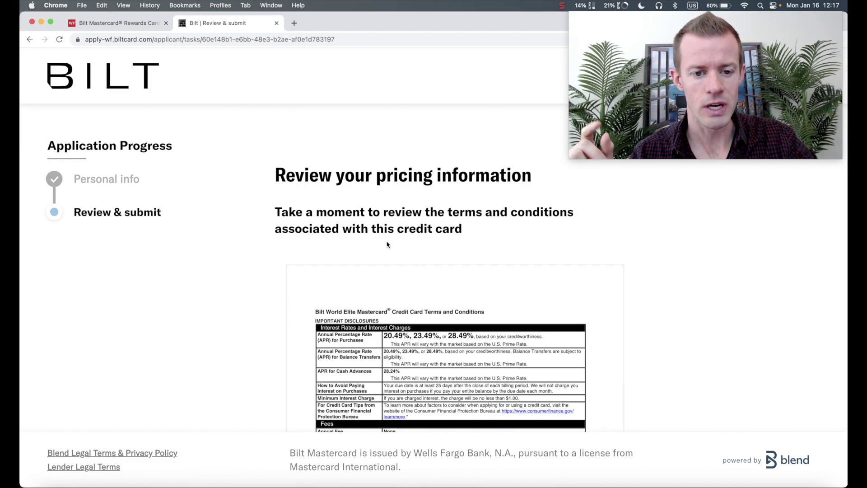
Step: Enlarge the Bilt World Elite Mastercard terms and conditions, and read the interest rates and fees table
{"action": "scroll", "coordinate": [650, 283], "scroll_direction": "down", "scroll_amount": 5}
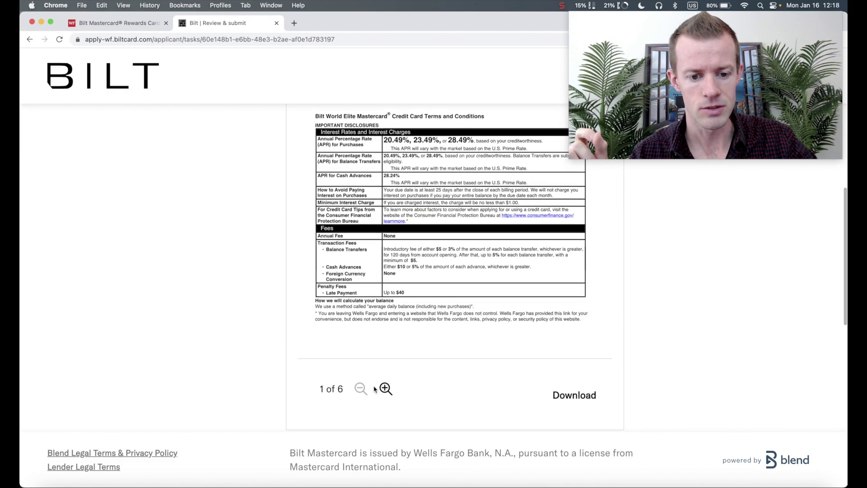
{"action": "left_click", "coordinate": [386, 388]}
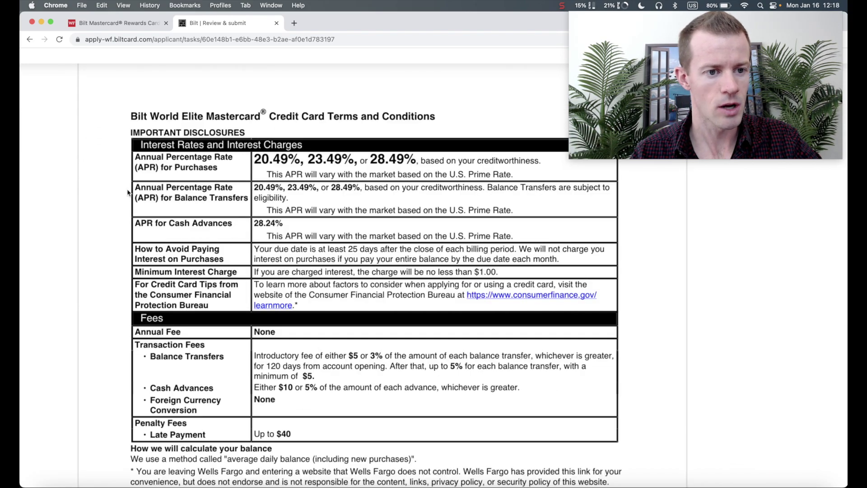
{"action": "scroll", "coordinate": [359, 348], "scroll_direction": "down", "scroll_amount": 5}
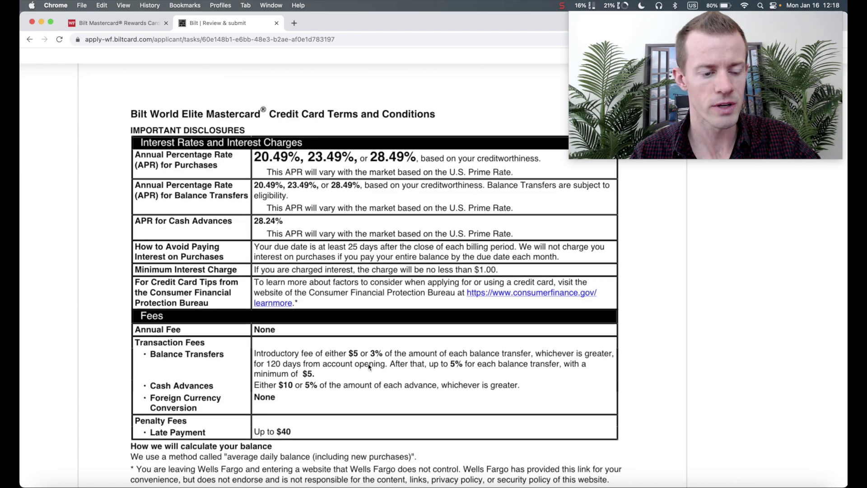
{"action": "scroll", "coordinate": [369, 324], "scroll_direction": "down", "scroll_amount": 5}
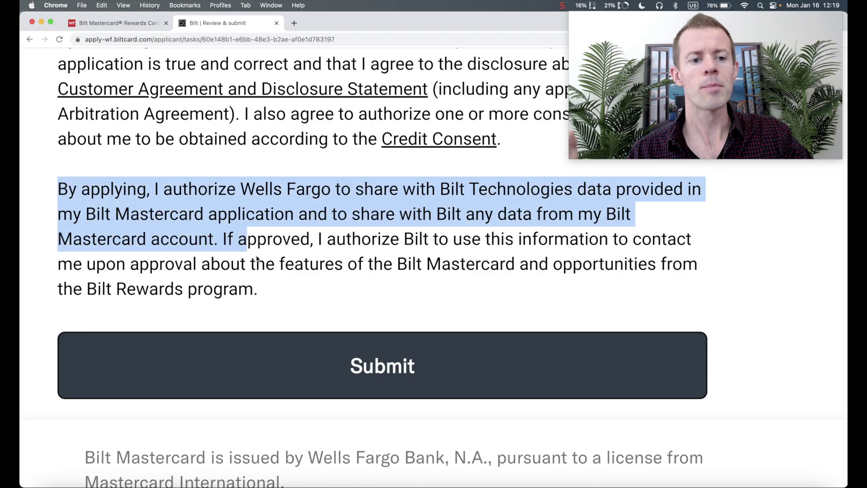
Step: Highlight the paragraph authorizing Wells Fargo to share application and account data with Bilt
{"action": "left_click_drag", "start_coordinate": [256, 258], "coordinate": [362, 324]}
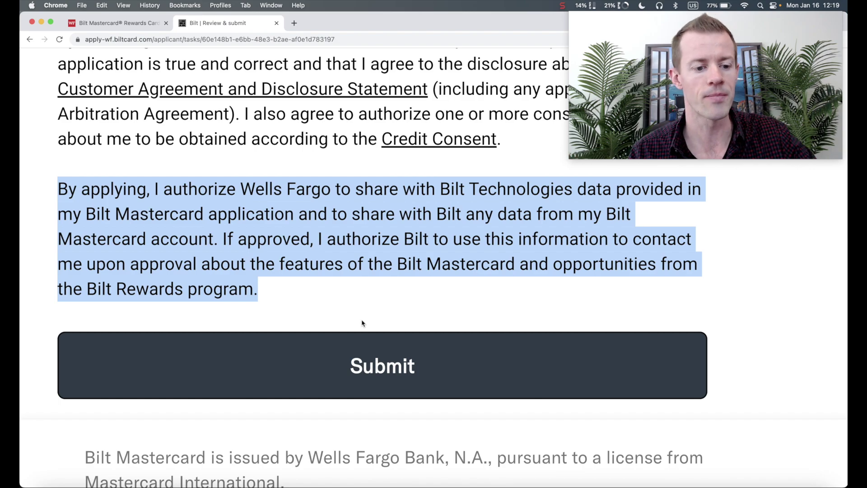
{"action": "scroll", "coordinate": [362, 323], "scroll_direction": "down", "scroll_amount": 1}
{"action": "scroll", "coordinate": [361, 323], "scroll_direction": "down", "scroll_amount": 1}
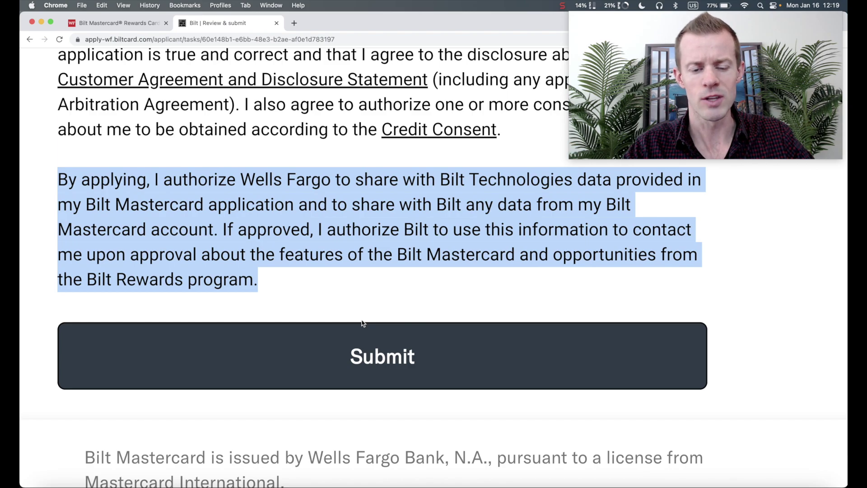
Step: Reduce the page magnification and submit the Bilt Mastercard application
{"action": "key", "text": "super+minus"}
{"action": "key", "text": "super+minus"}
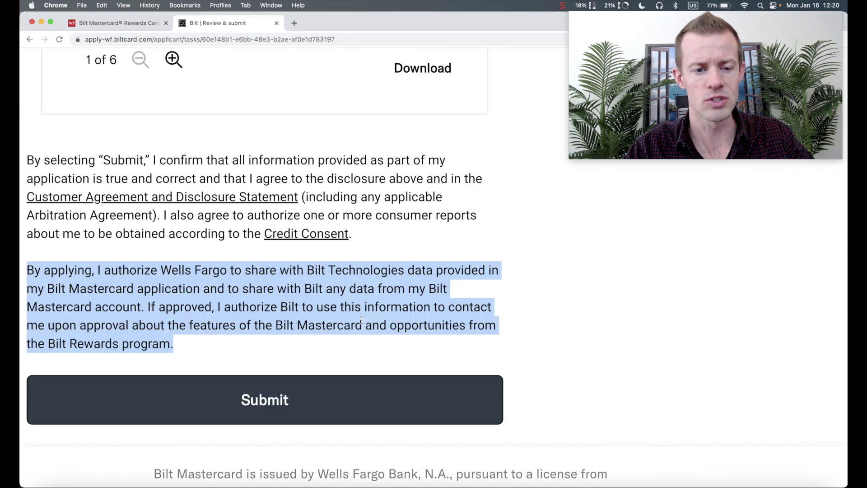
{"action": "key", "text": "super+minus"}
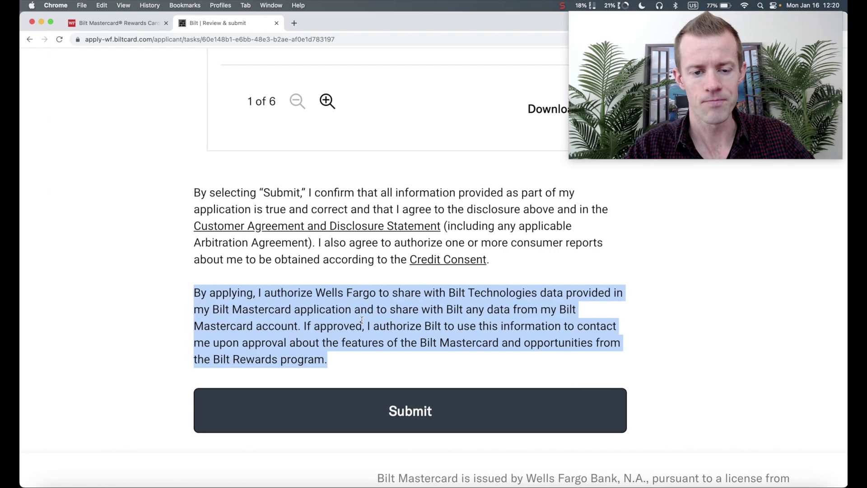
{"action": "key", "text": "super+minus"}
{"action": "left_click", "coordinate": [362, 320]}
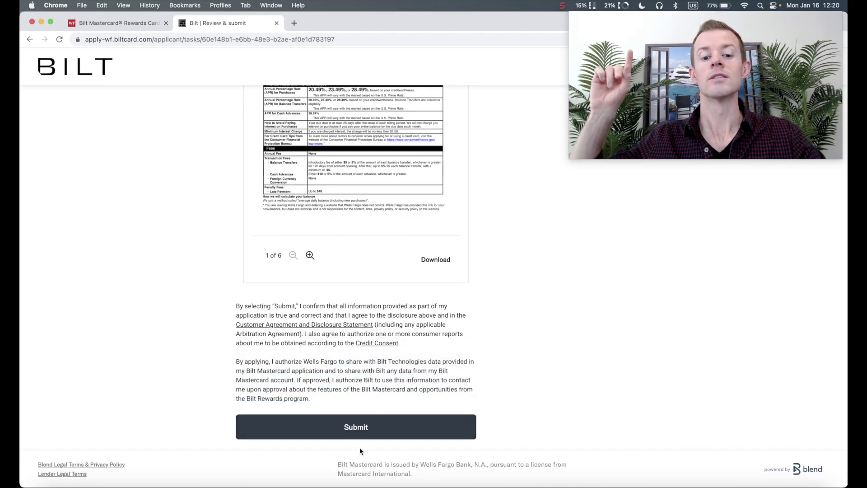
{"action": "left_click", "coordinate": [357, 428]}
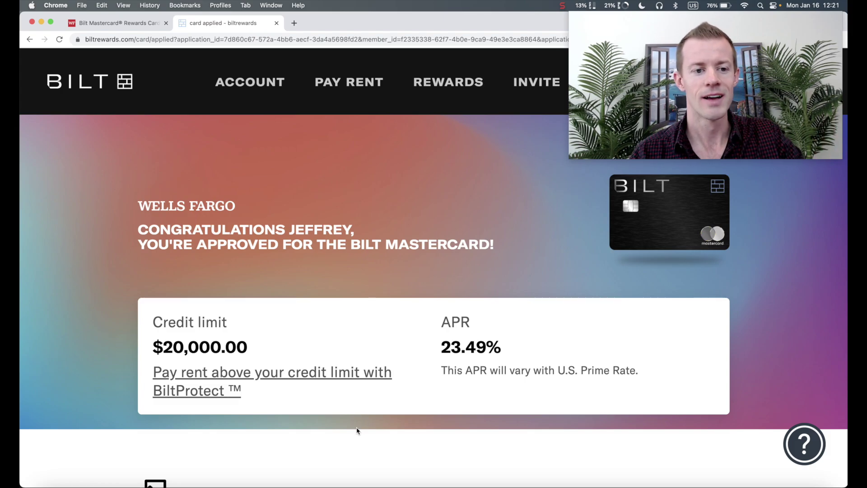
Step: Show the Pay by check option for rent, and highlight the notes on charging the card and delivering checks by USPS First Class Mail
{"action": "scroll", "coordinate": [356, 431], "scroll_direction": "down", "scroll_amount": 5}
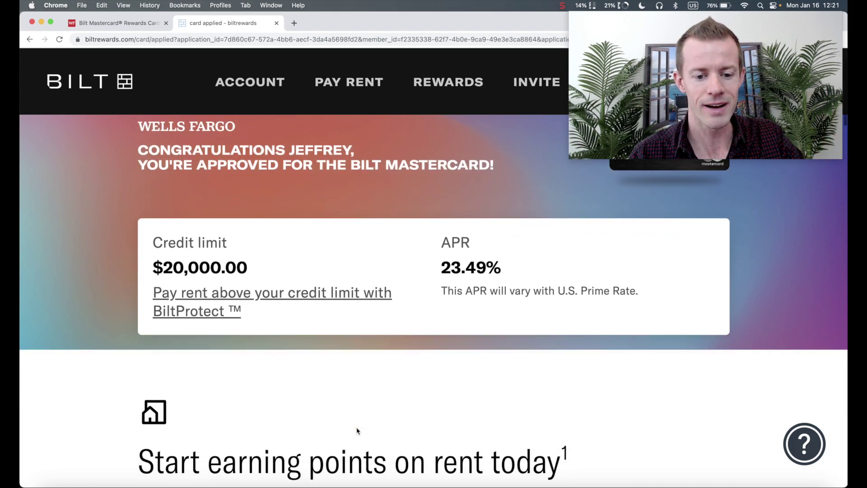
{"action": "scroll", "coordinate": [356, 431], "scroll_direction": "down", "scroll_amount": 3}
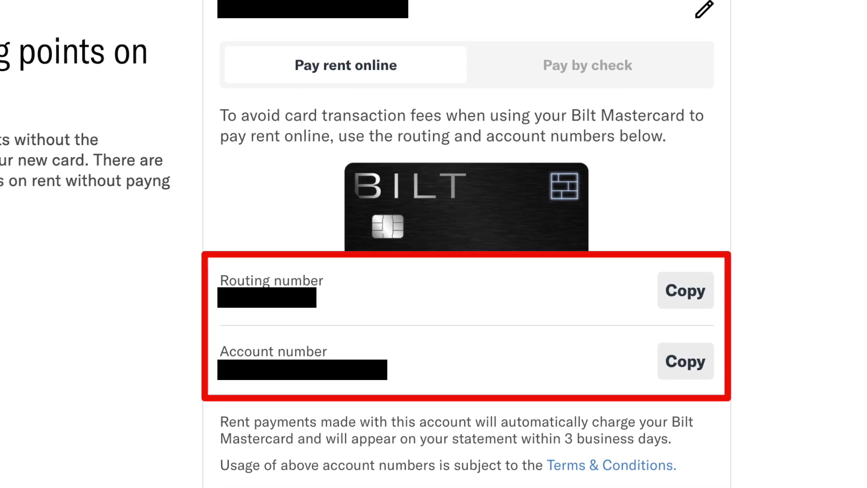
{"action": "left_click", "coordinate": [589, 66]}
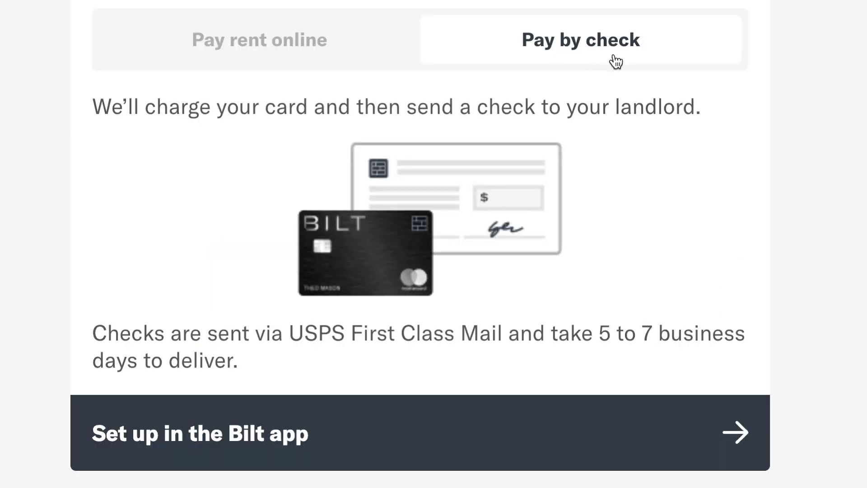
{"action": "triple_click", "coordinate": [261, 112]}
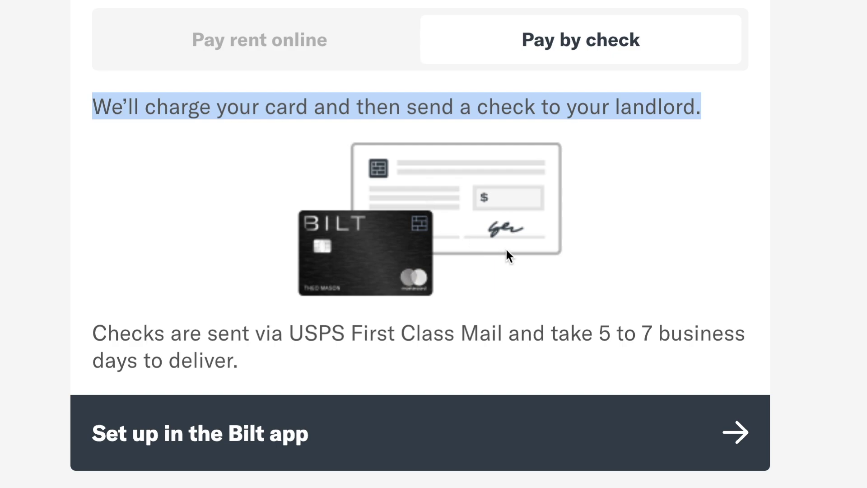
{"action": "left_click_drag", "start_coordinate": [290, 332], "coordinate": [369, 366]}
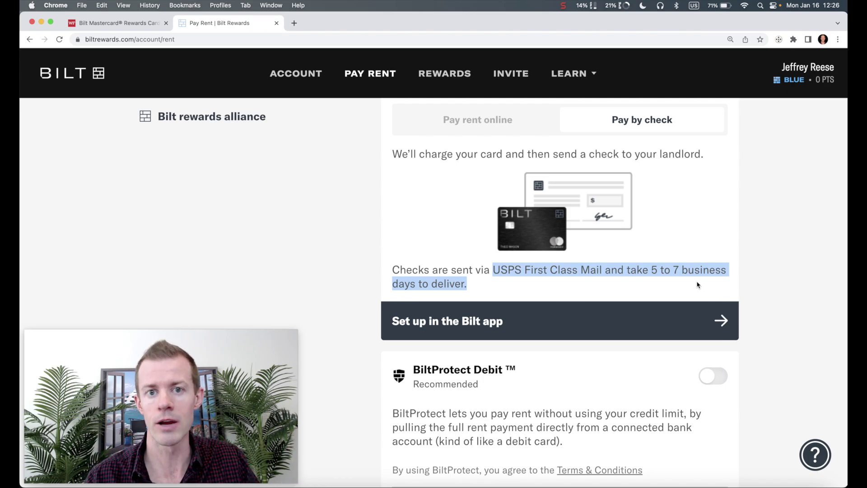
Step: Highlight the BiltProtect Debit description about paying rent directly from a connected bank account
{"action": "scroll", "coordinate": [697, 285], "scroll_direction": "down", "scroll_amount": 4}
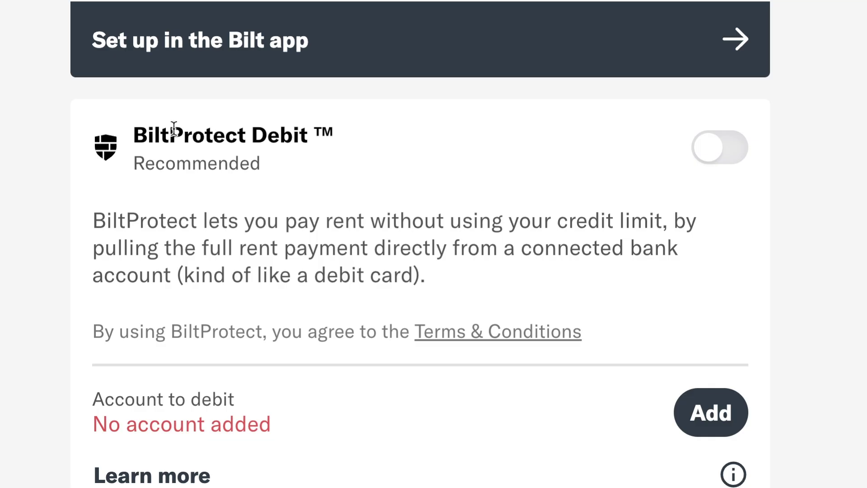
{"action": "left_click_drag", "start_coordinate": [100, 214], "coordinate": [500, 268]}
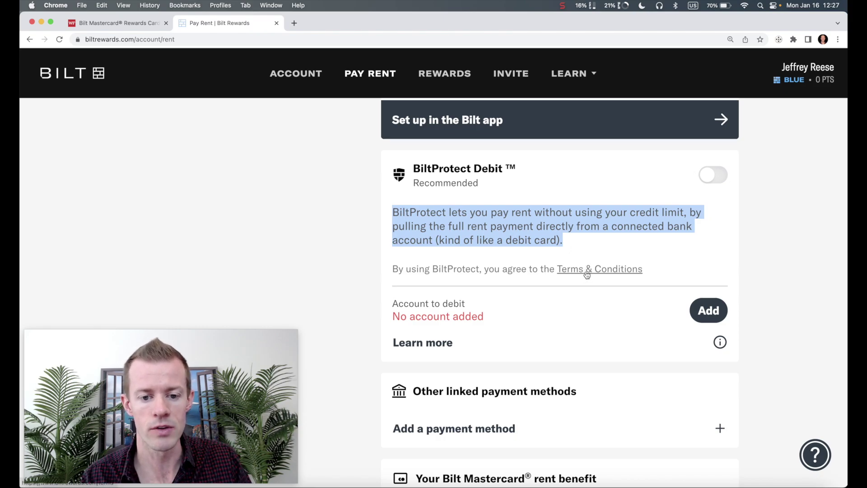
{"action": "scroll", "coordinate": [455, 291], "scroll_direction": "down", "scroll_amount": 1}
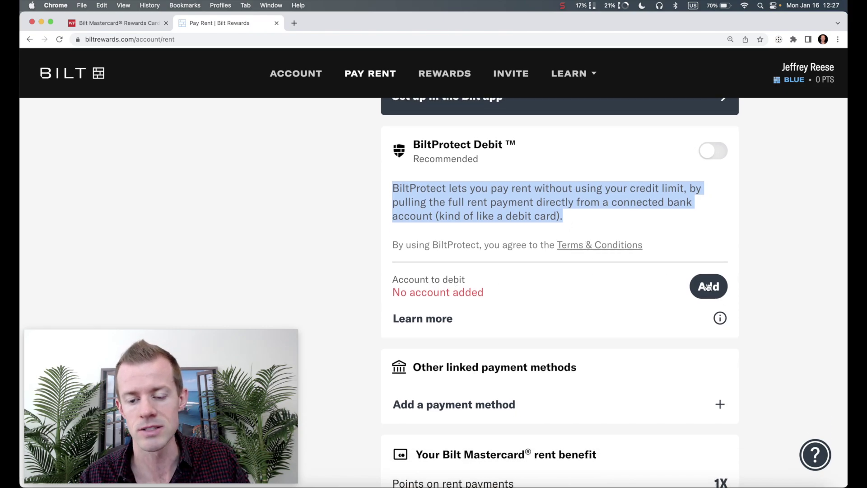
Step: Highlight the points limit and the 5-transaction condition in the Bilt Mastercard rent benefit section
{"action": "scroll", "coordinate": [745, 289], "scroll_direction": "down", "scroll_amount": 4}
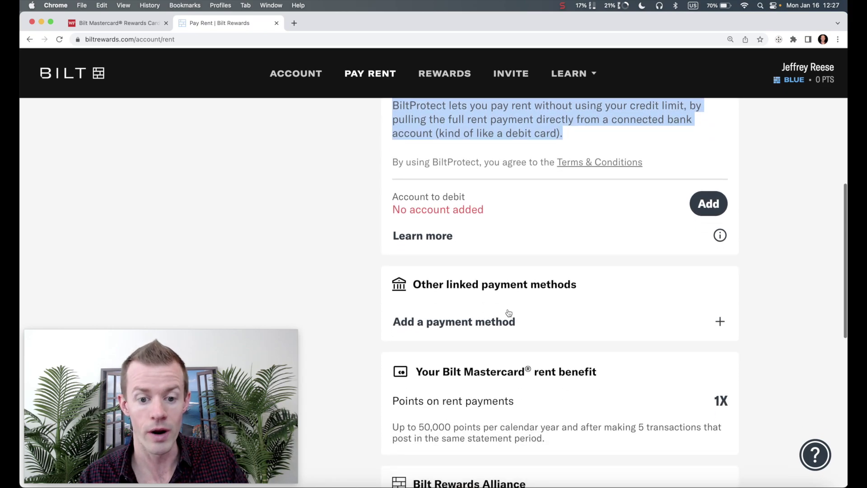
{"action": "scroll", "coordinate": [523, 319], "scroll_direction": "down", "scroll_amount": 2}
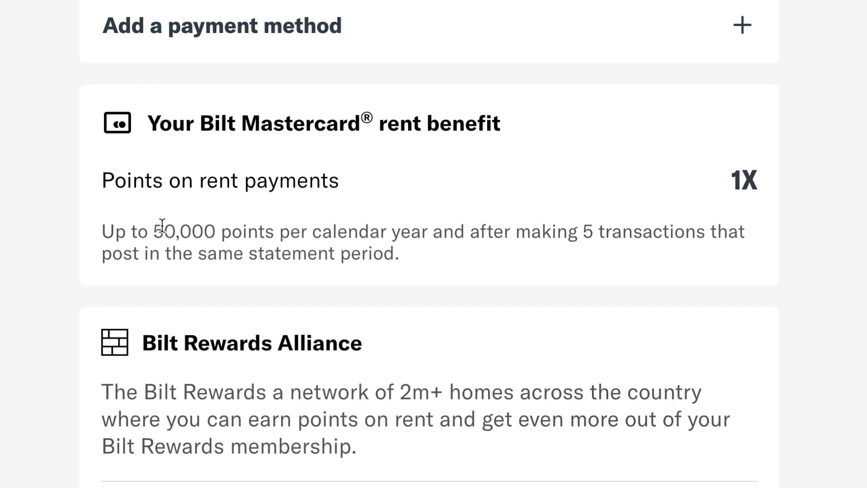
{"action": "left_click_drag", "start_coordinate": [150, 227], "coordinate": [479, 261]}
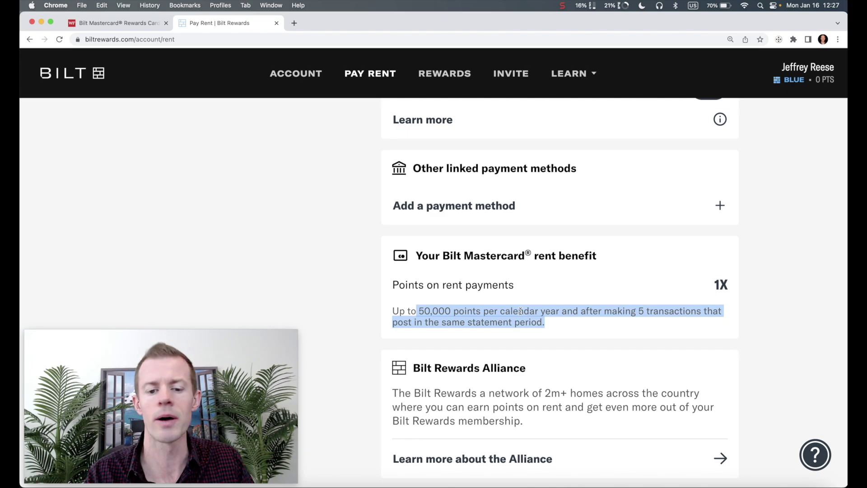
{"action": "scroll", "coordinate": [352, 233], "scroll_direction": "down", "scroll_amount": 2}
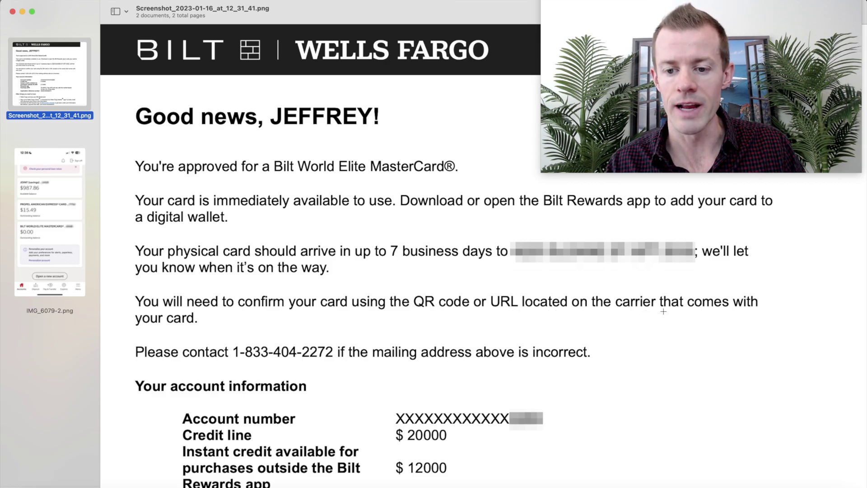
Step: Read through the approval letter, examining card availability, credit line, instant credit and purchase APR
{"action": "scroll", "coordinate": [370, 302], "scroll_direction": "down", "scroll_amount": 5}
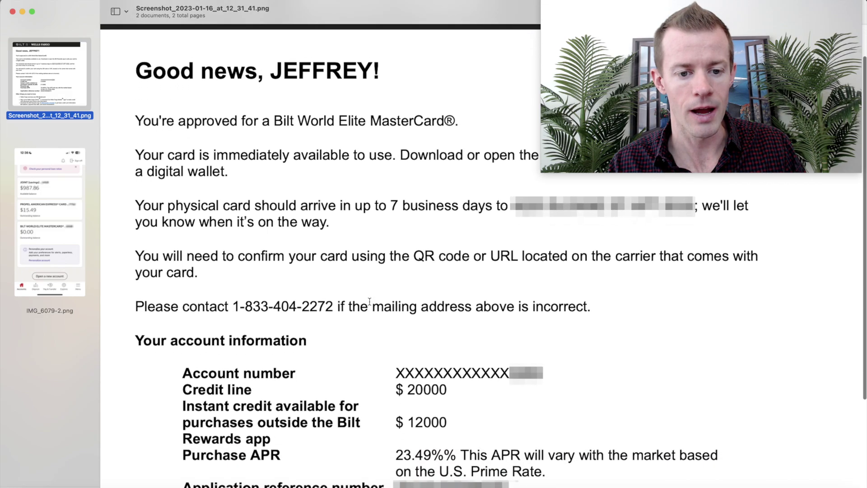
{"action": "scroll", "coordinate": [370, 301], "scroll_direction": "down", "scroll_amount": 2}
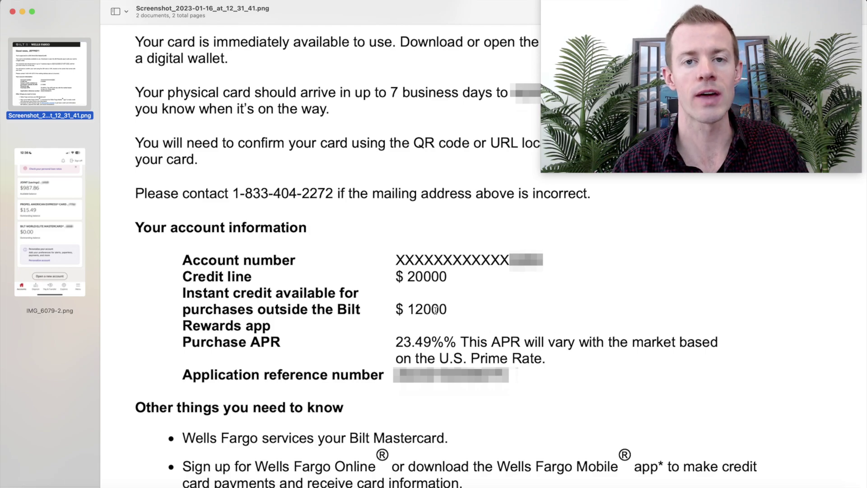
{"action": "scroll", "coordinate": [435, 310], "scroll_direction": "down", "scroll_amount": 2}
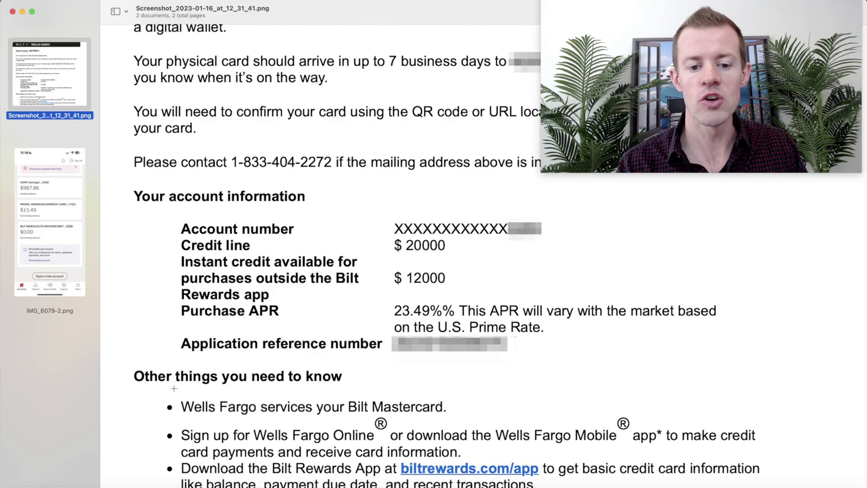
Step: Highlight the notes on Wells Fargo servicing, Wells Fargo Online and the Bilt Rewards App under Other things you need to know
{"action": "left_click_drag", "start_coordinate": [181, 407], "coordinate": [239, 409]}
{"action": "left_click", "coordinate": [444, 407]}
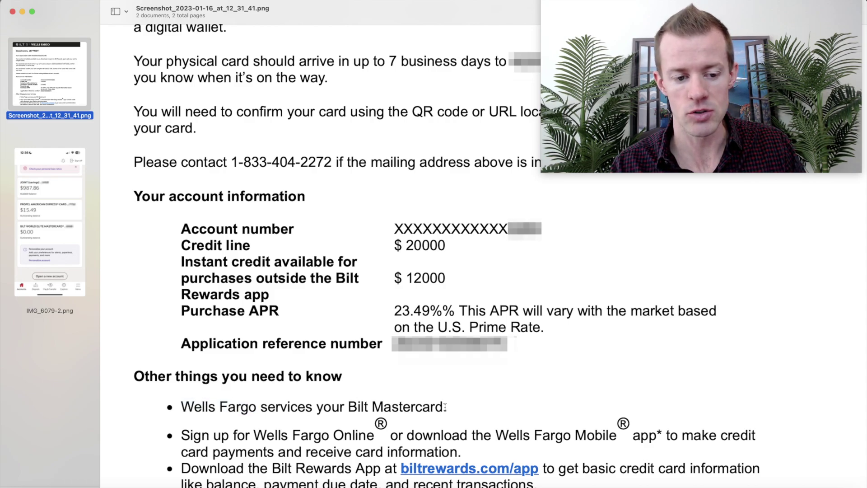
{"action": "left_click_drag", "start_coordinate": [182, 433], "coordinate": [508, 453]}
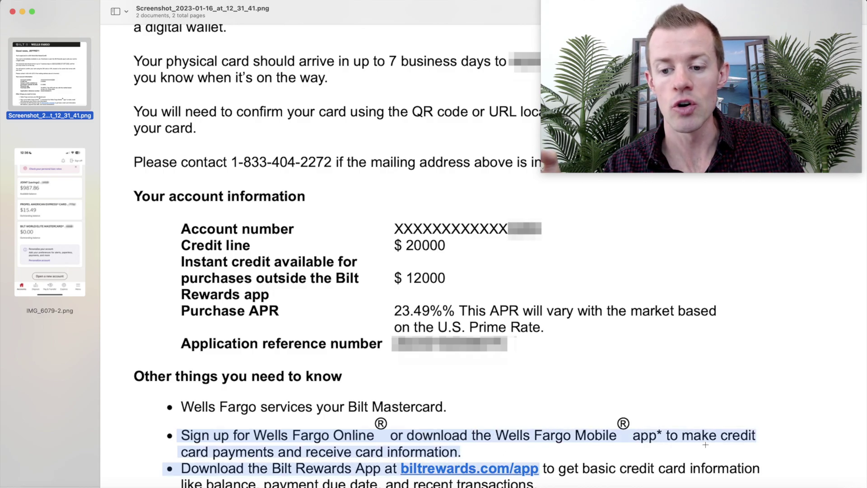
{"action": "mouse_move", "coordinate": [142, 484]}
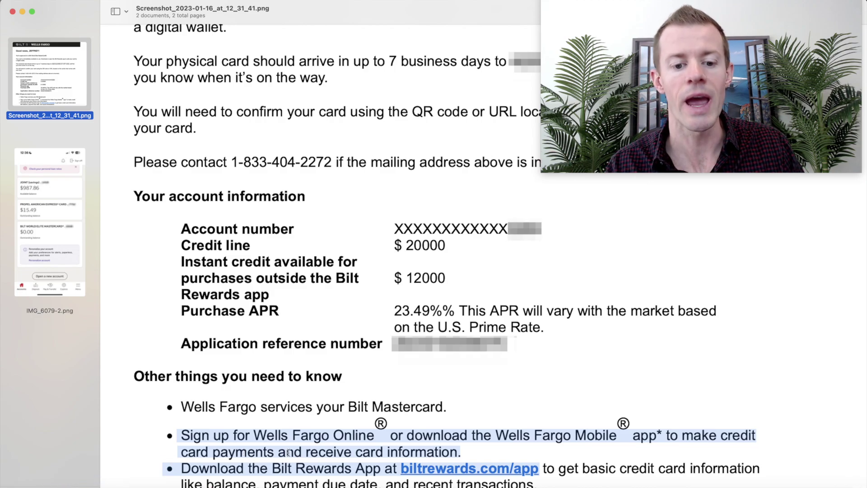
{"action": "left_click", "coordinate": [471, 452]}
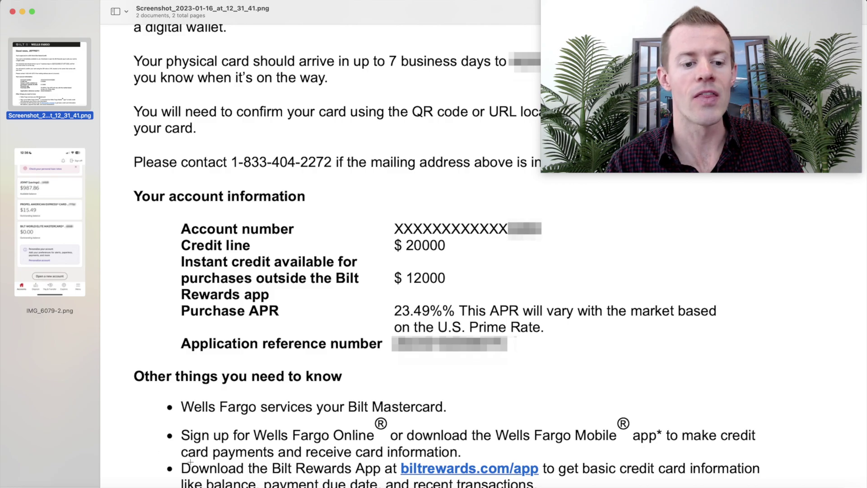
{"action": "left_click_drag", "start_coordinate": [185, 467], "coordinate": [581, 466]}
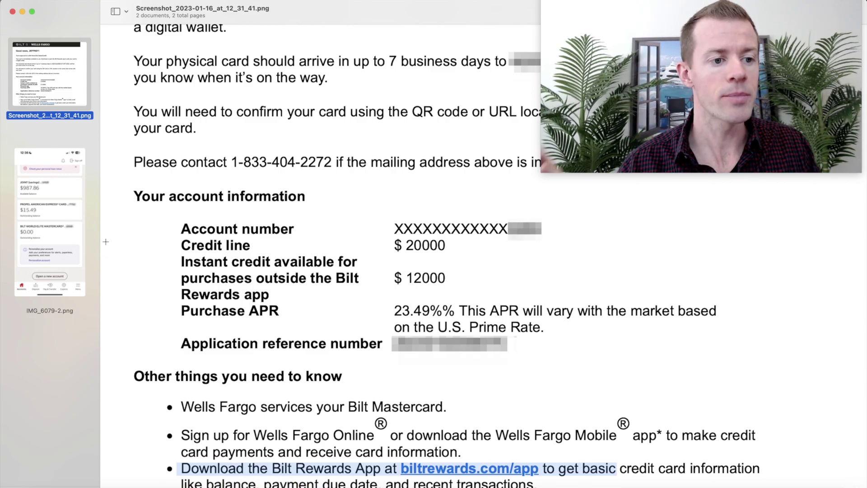
Step: Open IMG_6079-2.png and enlarge it to examine the Bilt World Elite Mastercard entry among the Wells Fargo accounts
{"action": "left_click", "coordinate": [35, 201]}
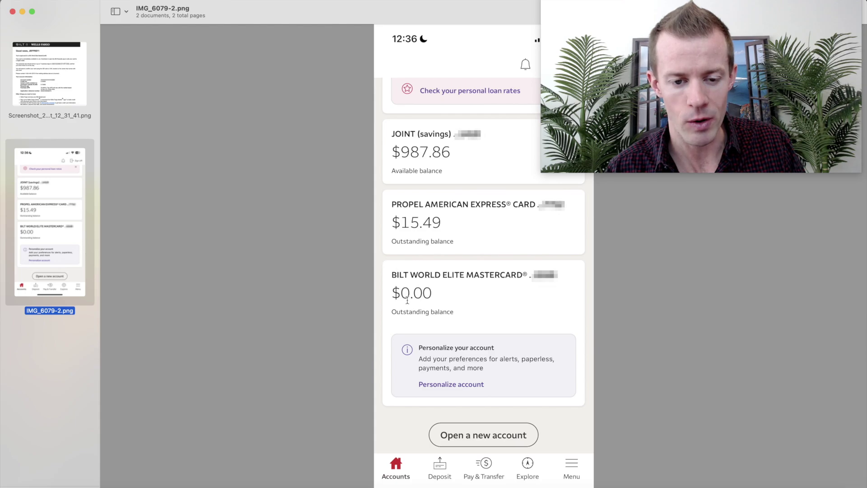
{"action": "scroll", "coordinate": [488, 306], "scroll_direction": "up", "scroll_amount": 5}
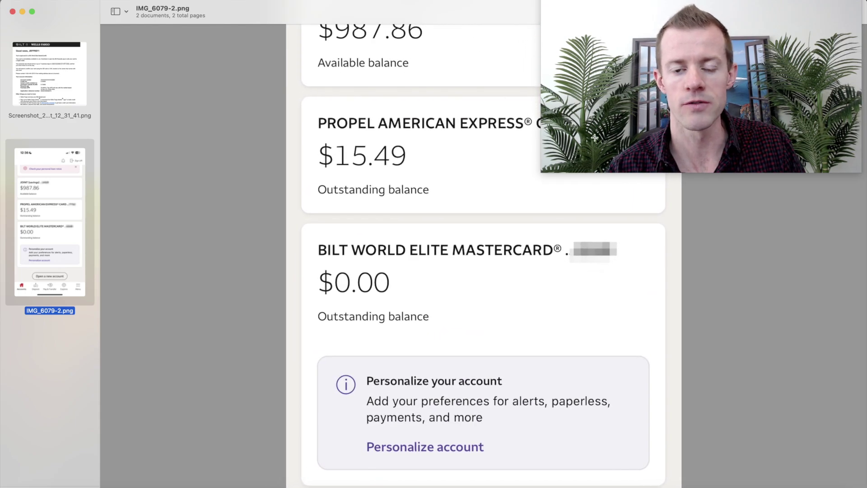
{"action": "left_click", "coordinate": [645, 38]}
{"action": "left_click_drag", "start_coordinate": [645, 38], "coordinate": [658, 315]}
{"action": "left_click", "coordinate": [470, 168]}
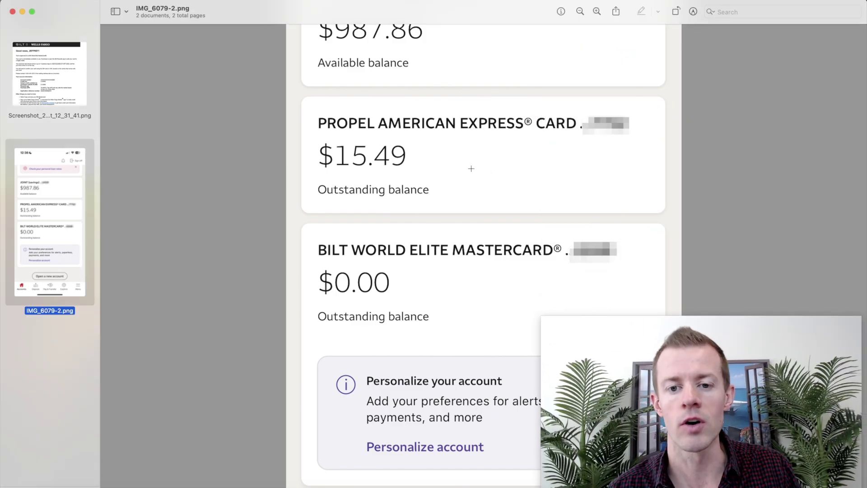
{"action": "scroll", "coordinate": [523, 168], "scroll_direction": "up", "scroll_amount": 5}
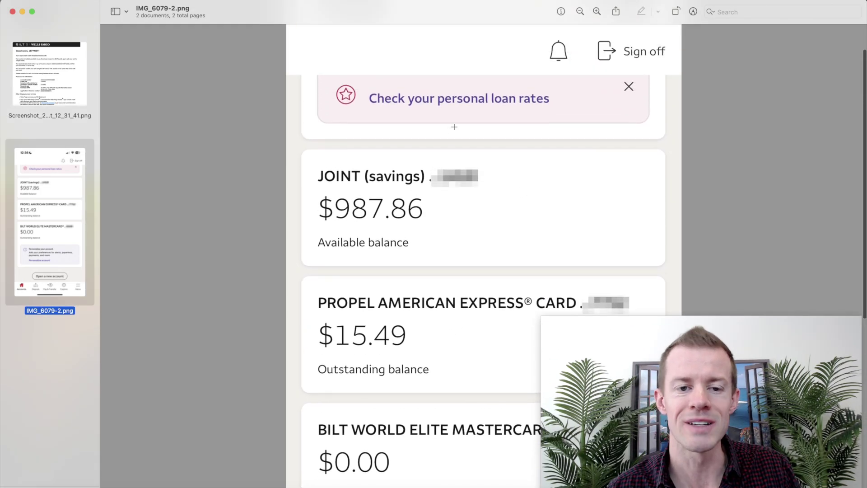
{"action": "scroll", "coordinate": [455, 127], "scroll_direction": "down", "scroll_amount": 4}
{"action": "scroll", "coordinate": [455, 127], "scroll_direction": "up", "scroll_amount": 2}
{"action": "scroll", "coordinate": [454, 127], "scroll_direction": "down", "scroll_amount": 5}
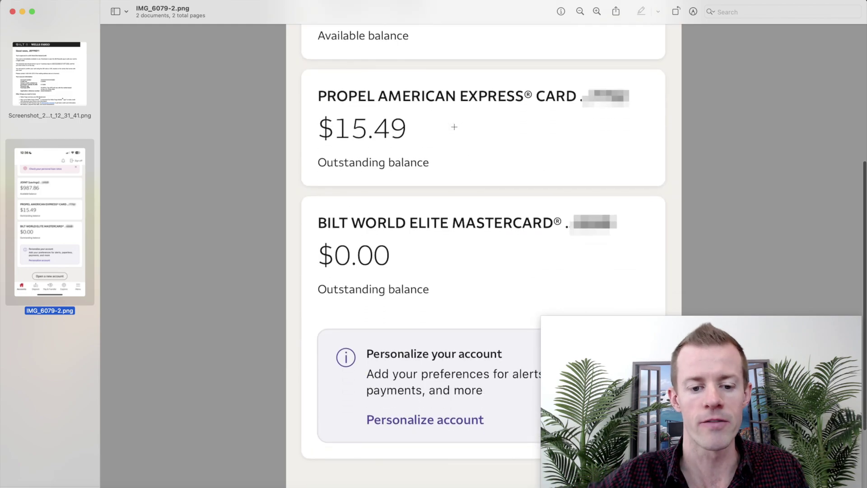
{"action": "scroll", "coordinate": [455, 127], "scroll_direction": "down", "scroll_amount": 1}
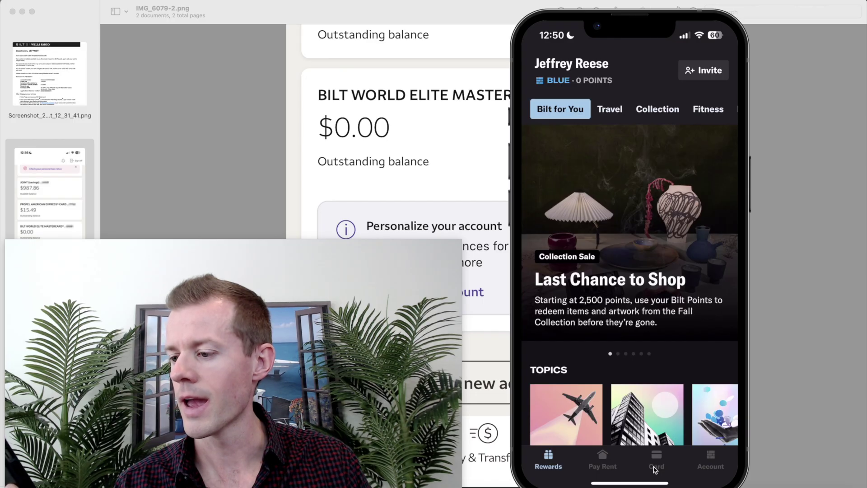
{"action": "left_click", "coordinate": [500, 420]}
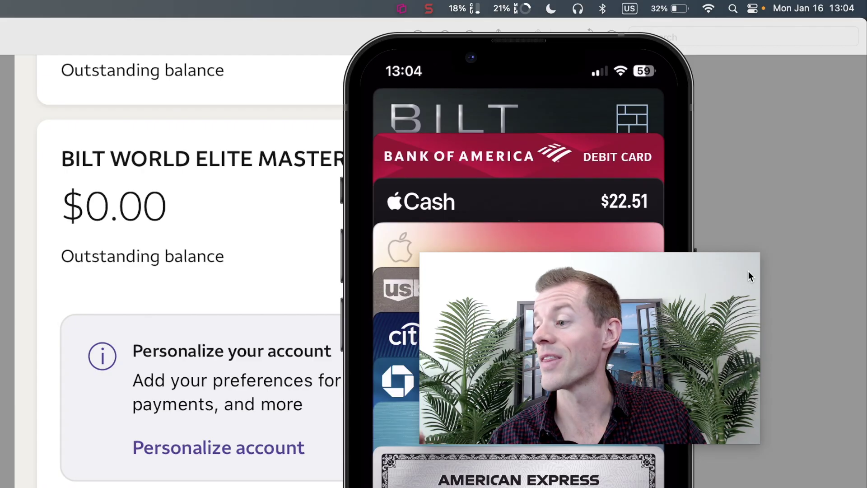
{"action": "left_click_drag", "start_coordinate": [749, 277], "coordinate": [664, 160]}
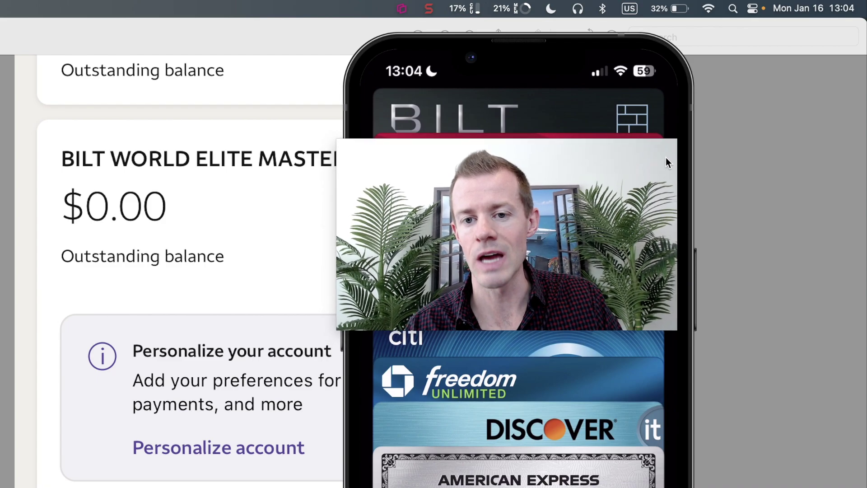